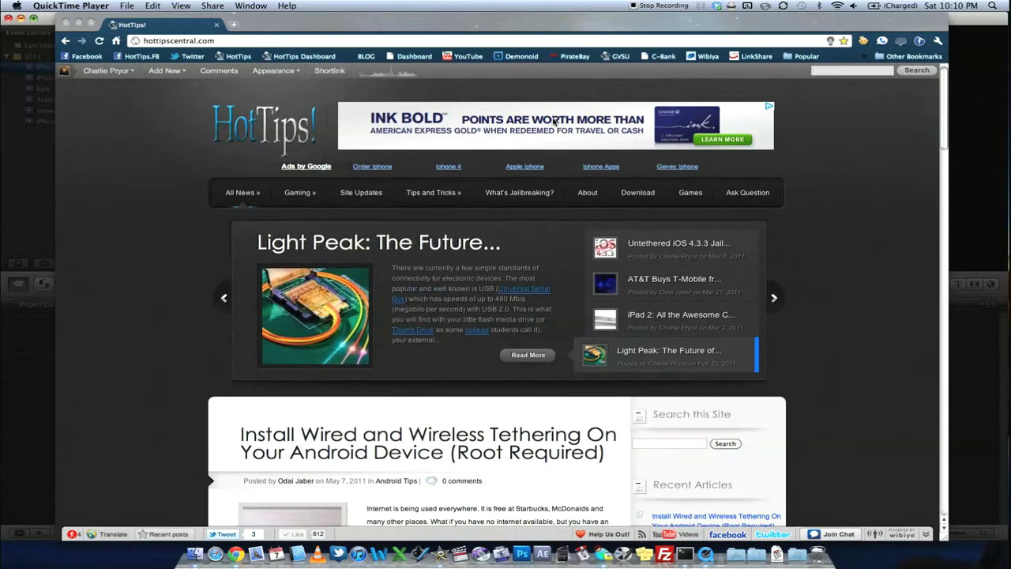
Step: Bring the HotTips page to the front, reveal the desktop and select the iPhone3,1_4.3.3_8J2_Restore.ipsw firmware file
left_click(554, 121)
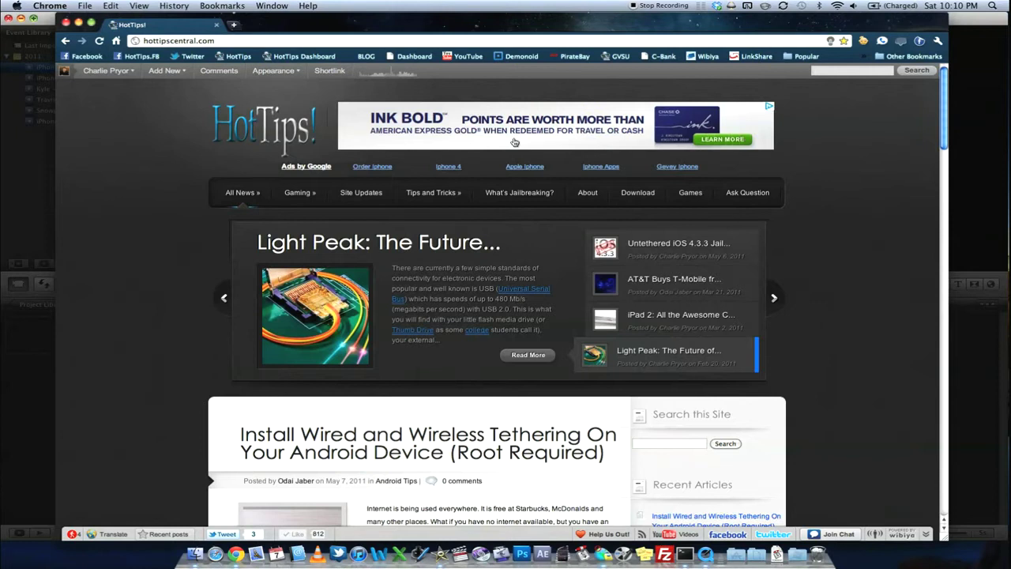
key("F11")
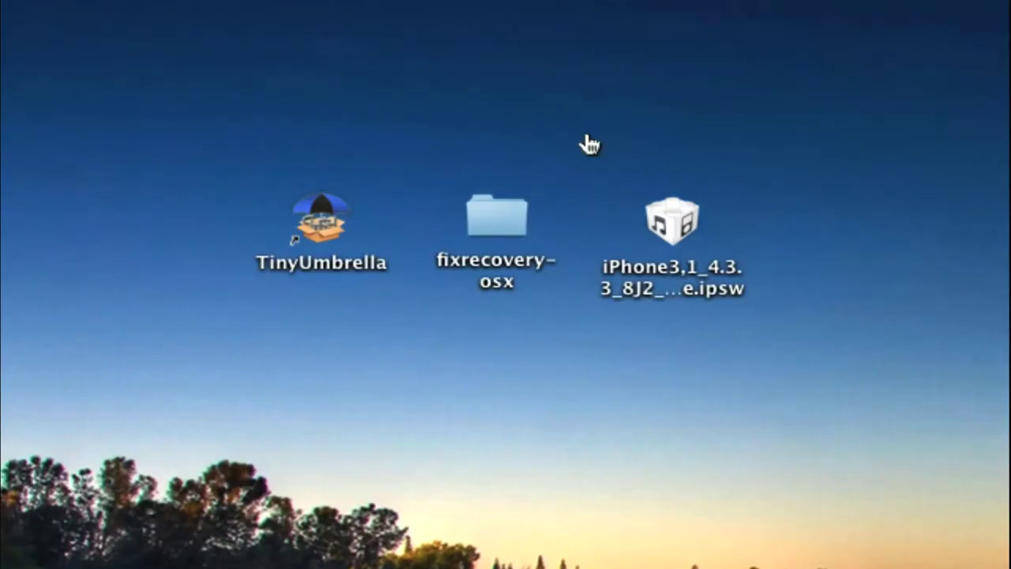
left_click(682, 231)
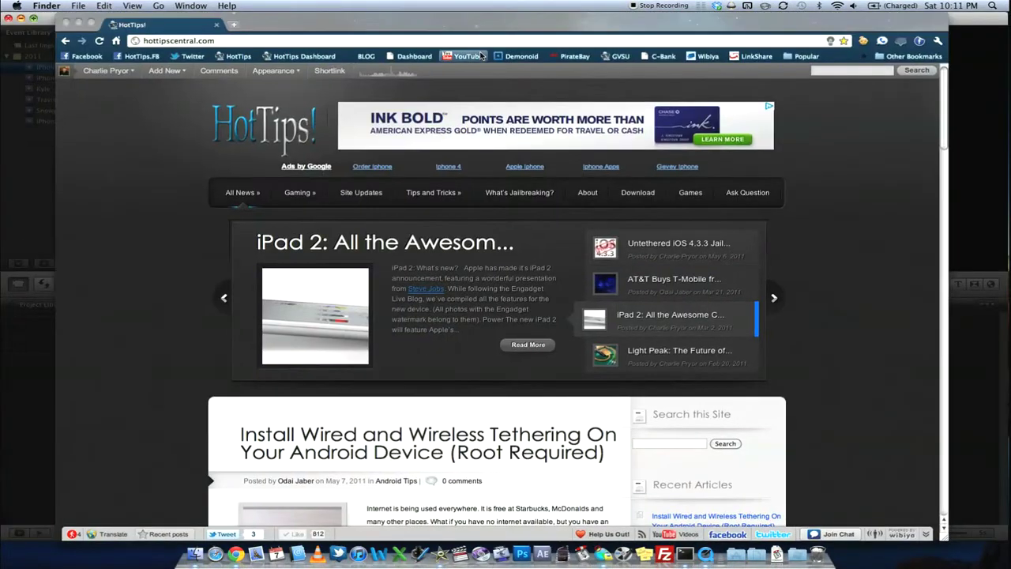
Step: Switch to iMovie, close its camera import window and reveal the desktop with no file selected
left_click(455, 20)
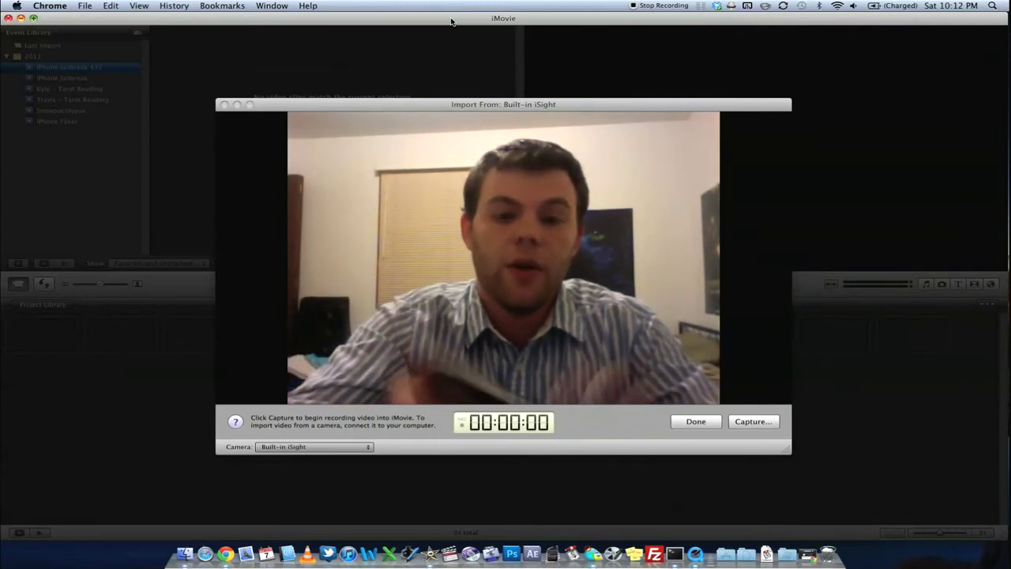
left_click(698, 421)
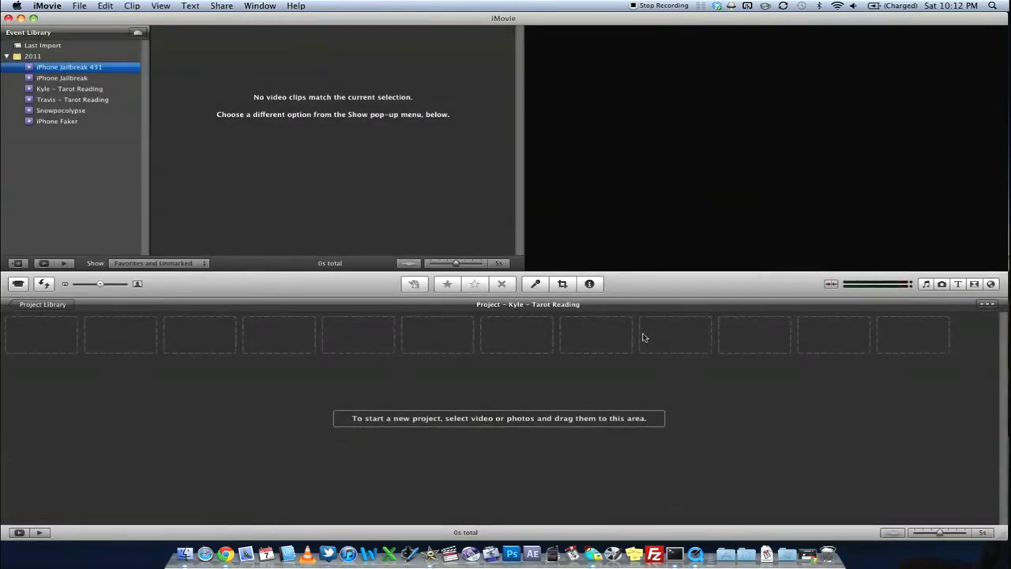
mouse_move(0, 0)
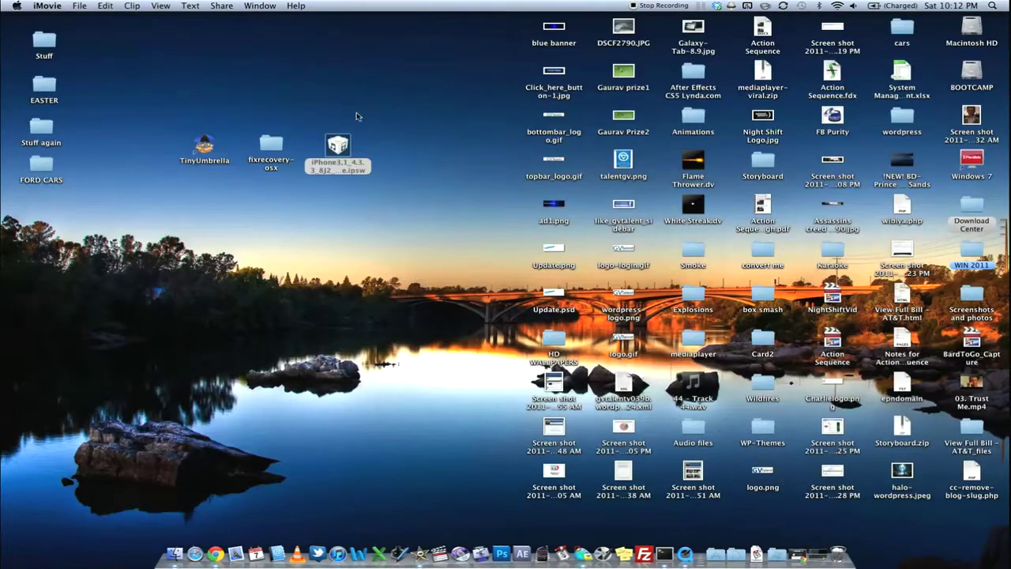
left_click(391, 169)
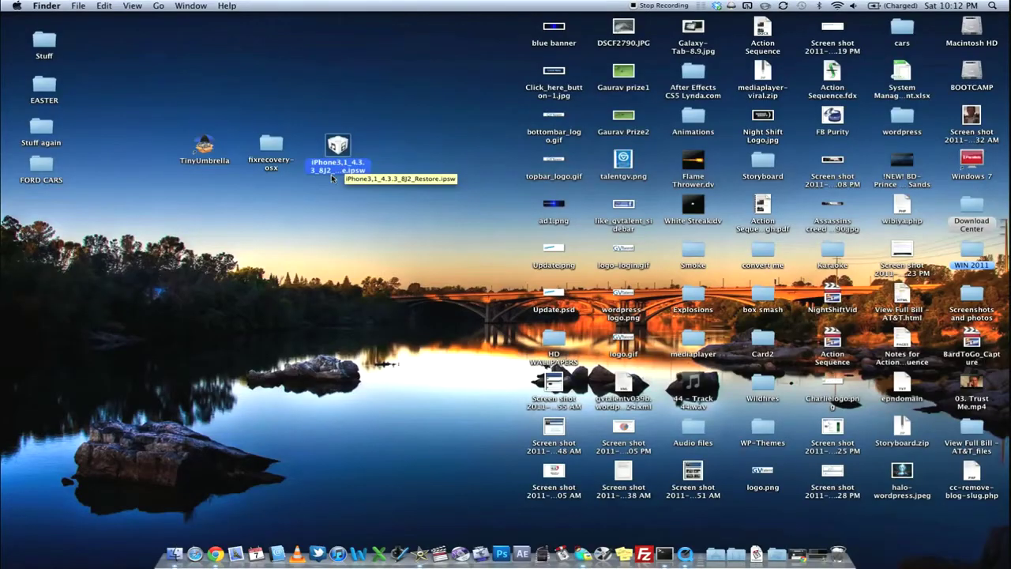
left_click(679, 357)
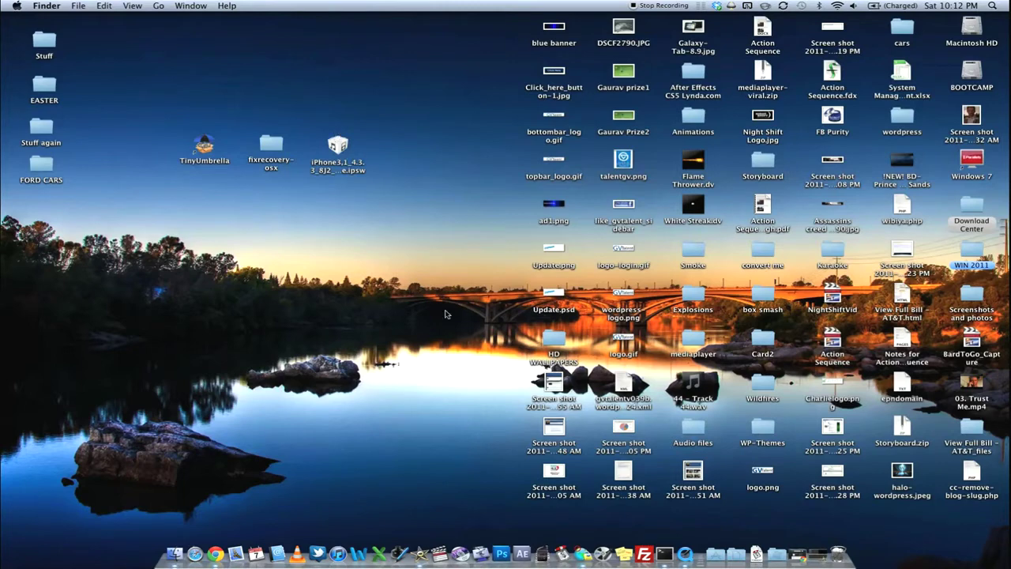
Step: Launch TinyUmbrella from the Applications folder and check the saved SHSHs for the iPhone4 4.3.3 (8J2) entry
left_click(715, 554)
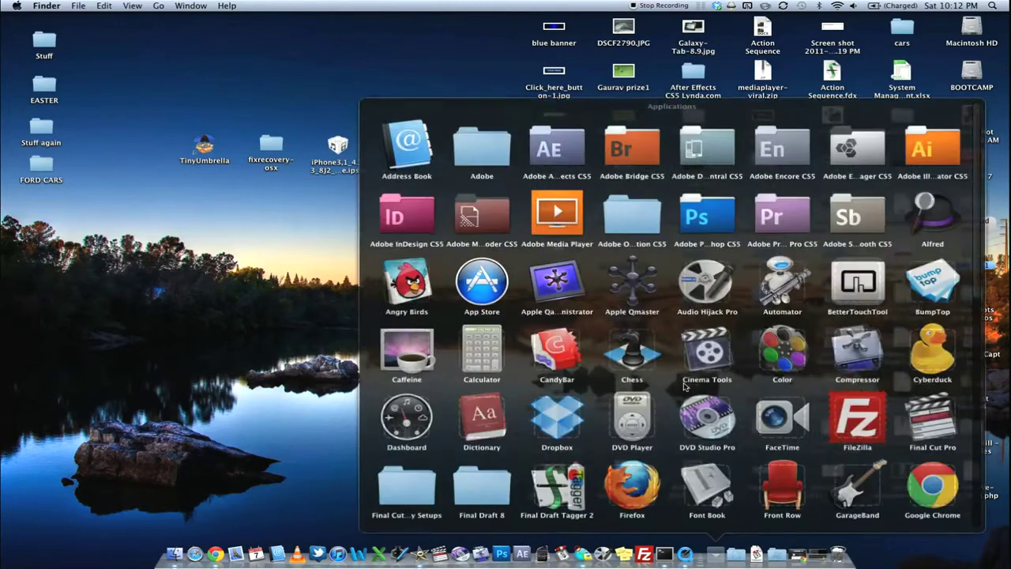
scroll(684, 387, "down", 10)
left_click(551, 439)
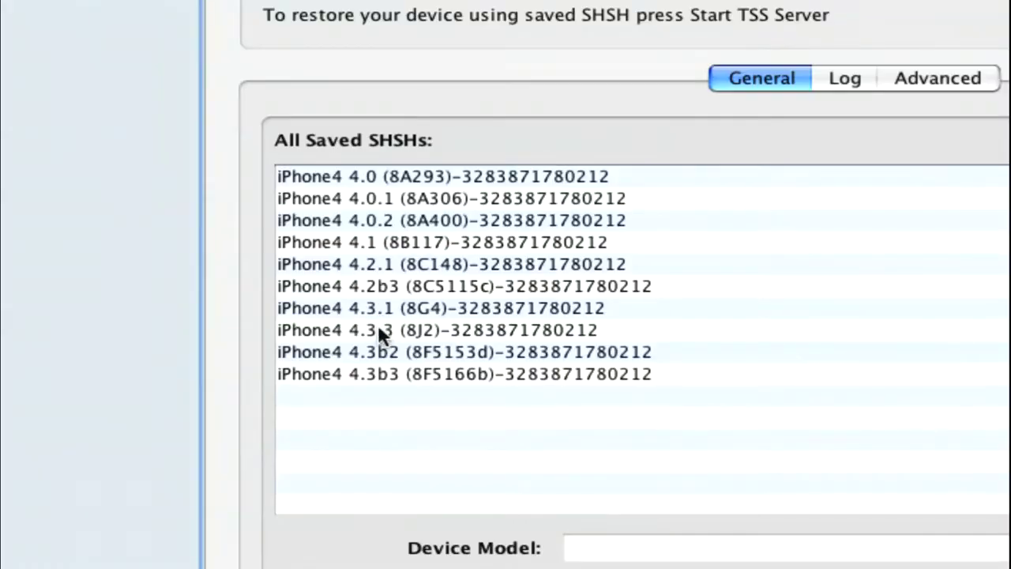
left_click(377, 328)
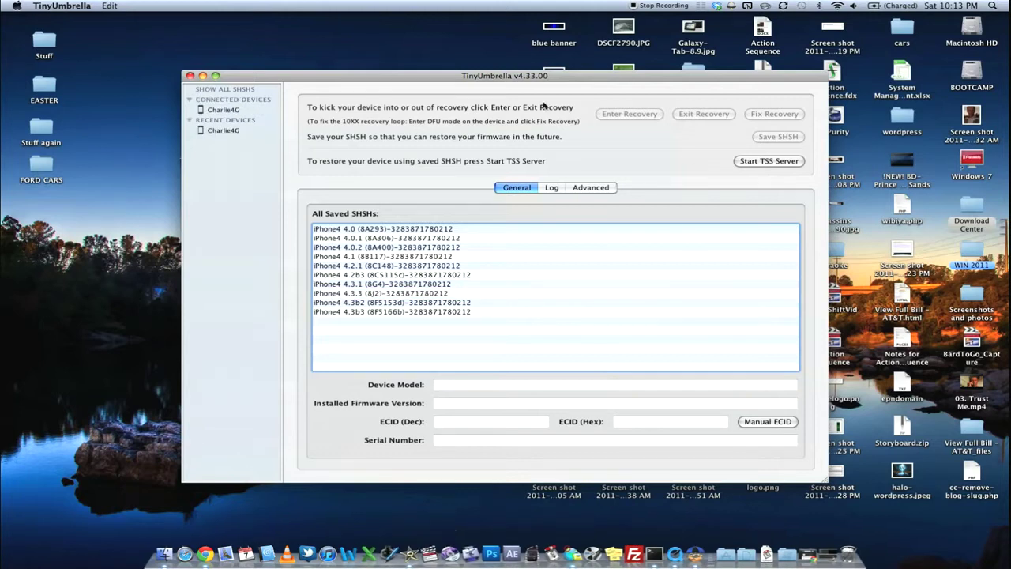
Step: Select the connected iPhone, display the log and start TinyUmbrella's TSS server
left_click(226, 111)
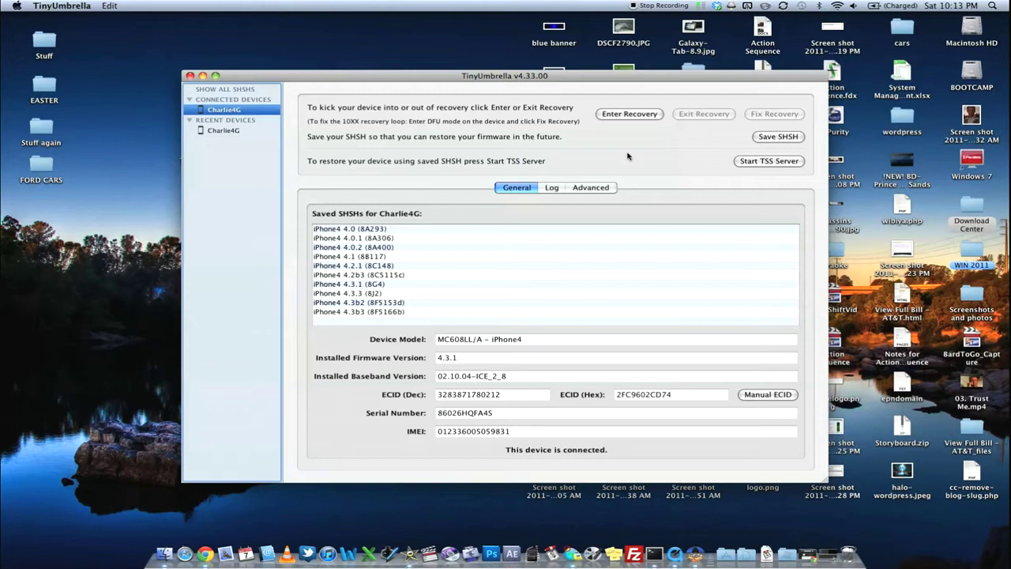
left_click(548, 190)
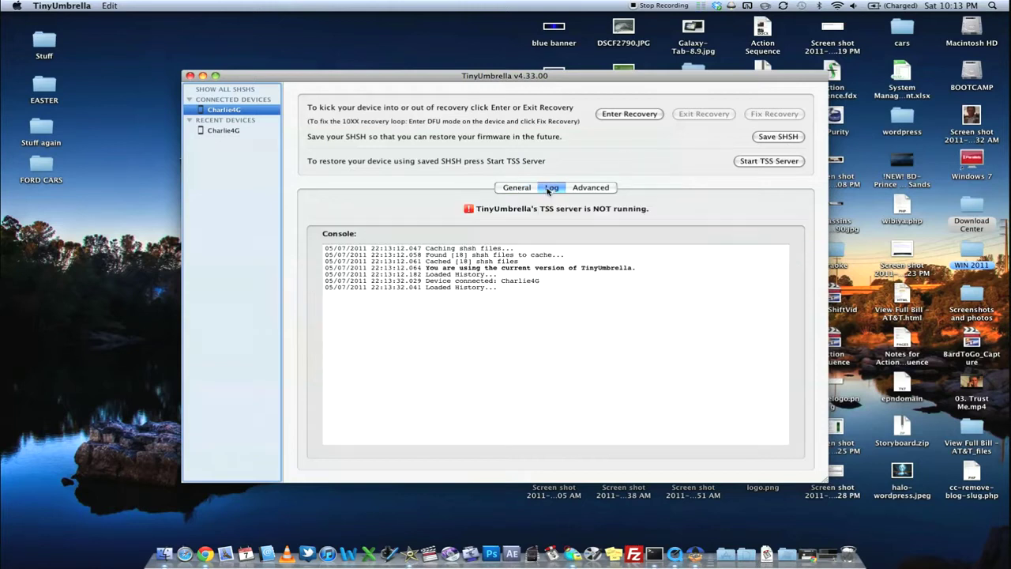
left_click(795, 162)
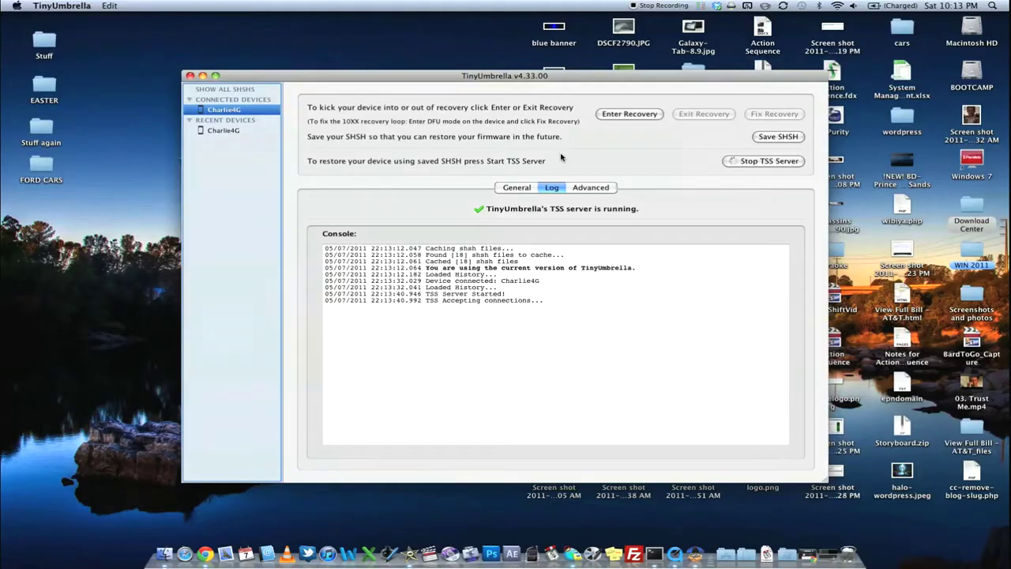
Step: Open iTunes and postpone the offered iPhone software update to version 4.3.3
left_click(327, 553)
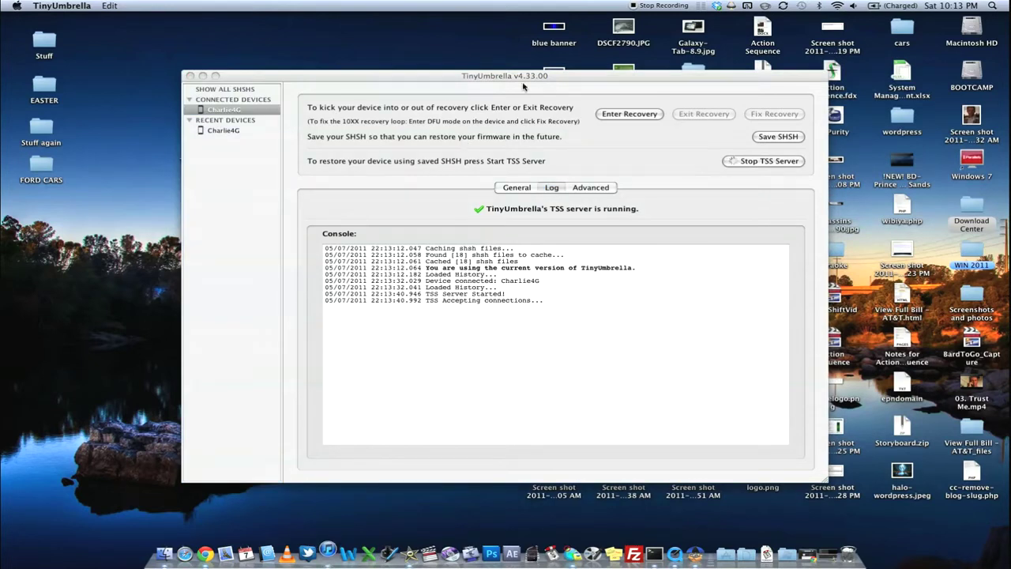
left_click(596, 85)
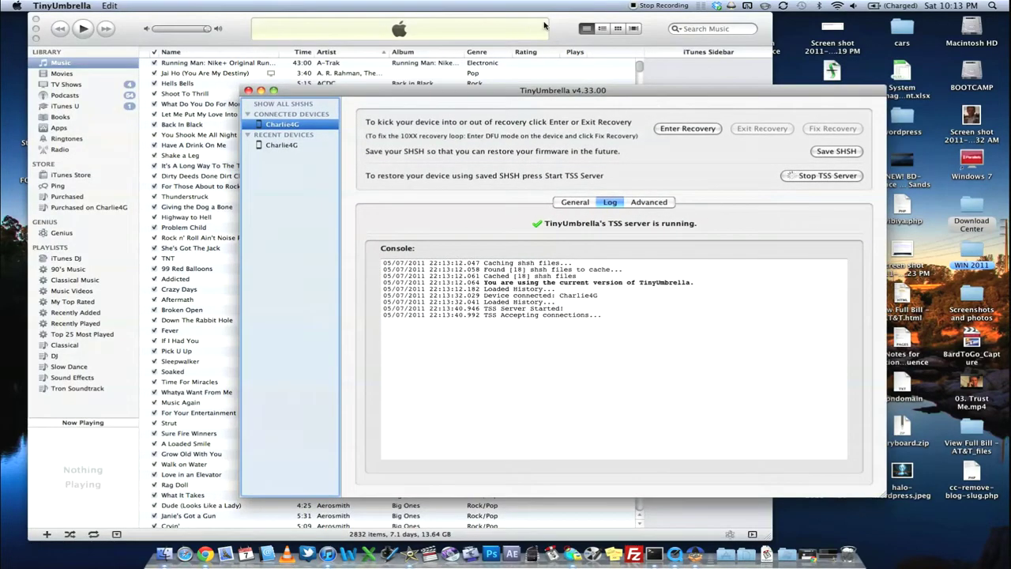
left_click(566, 25)
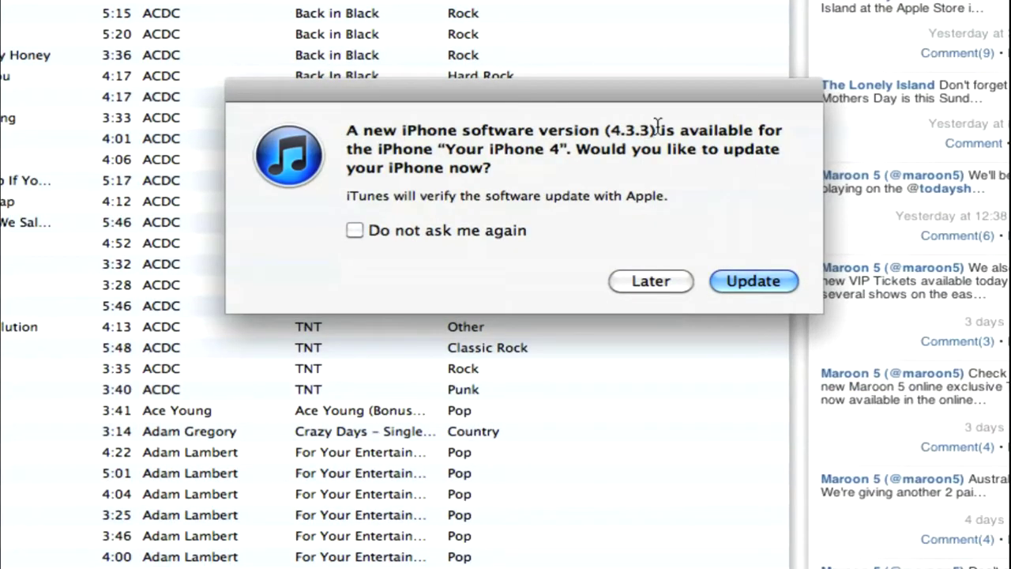
left_click_drag(678, 81, 641, 109)
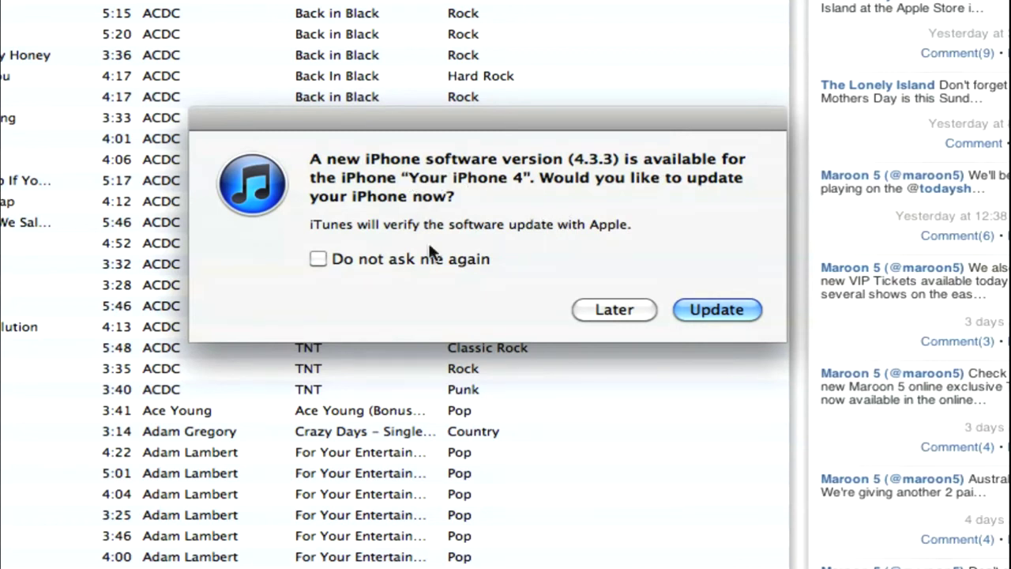
left_click(609, 320)
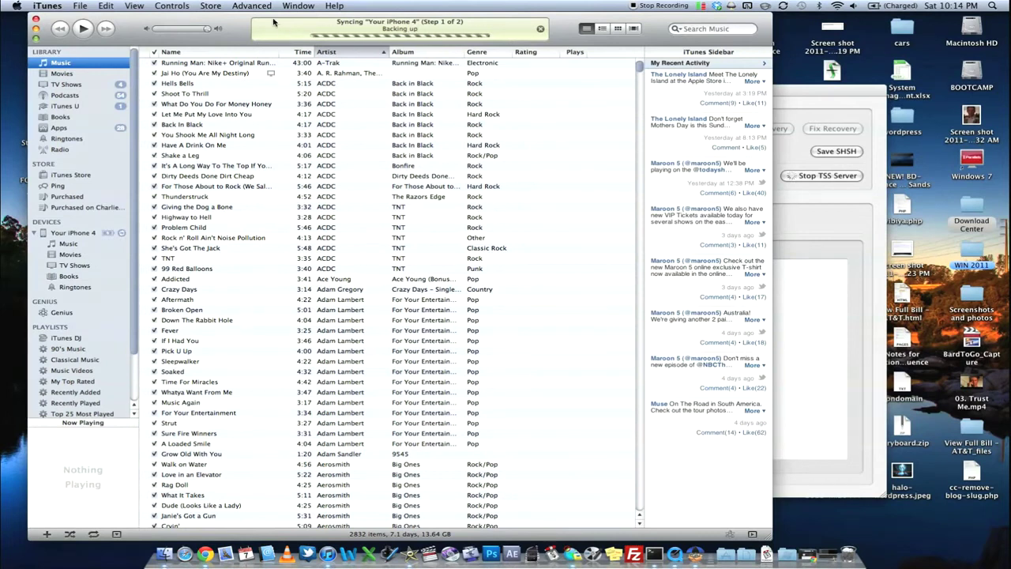
Step: Show the iPhone's summary in iTunes and arrange the iTunes and TinyUmbrella windows side by side
left_click_drag(237, 27, 339, 28)
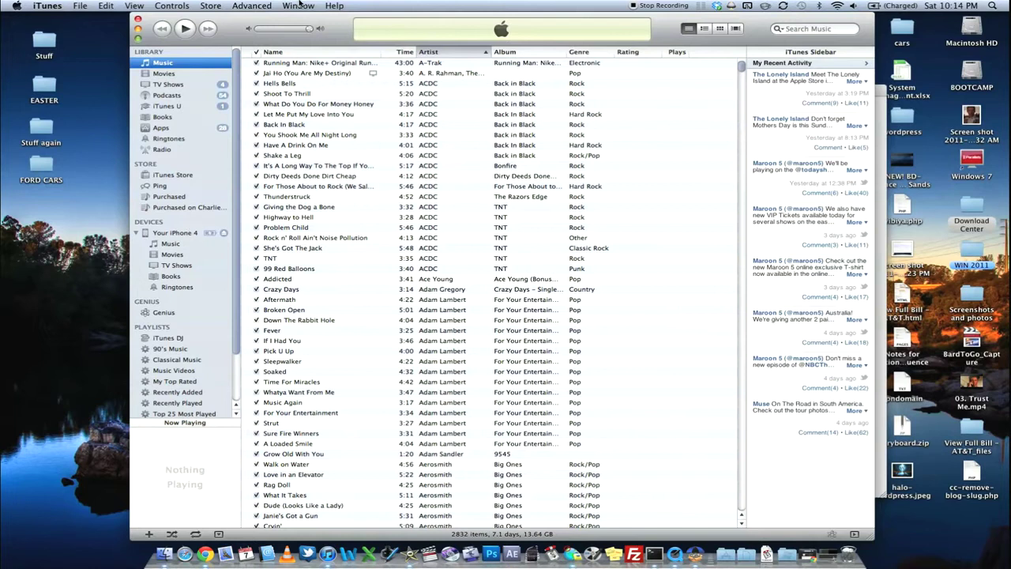
left_click_drag(231, 22, 681, 13)
left_click(810, 234)
left_click(995, 150)
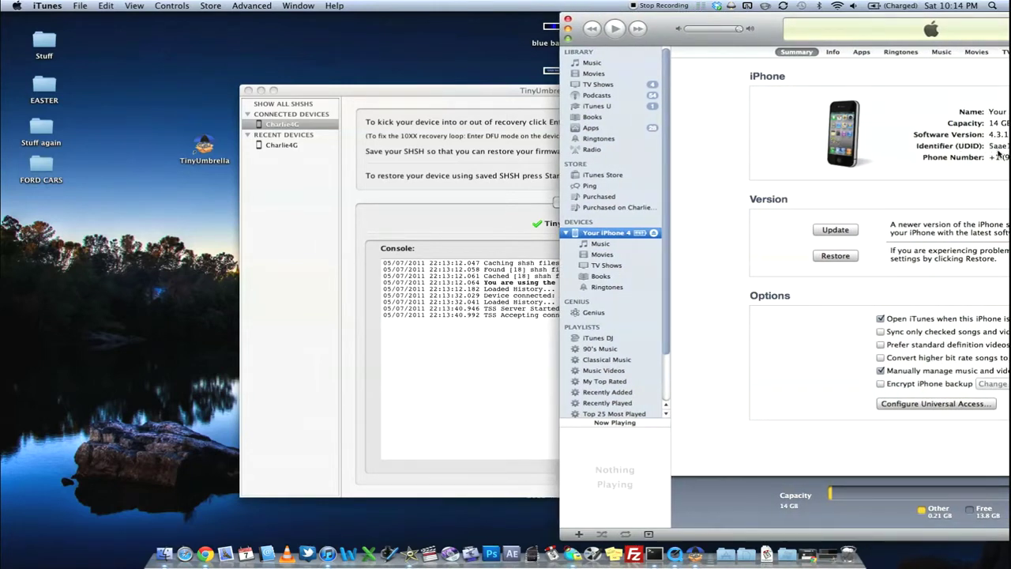
left_click_drag(952, 17, 920, 16)
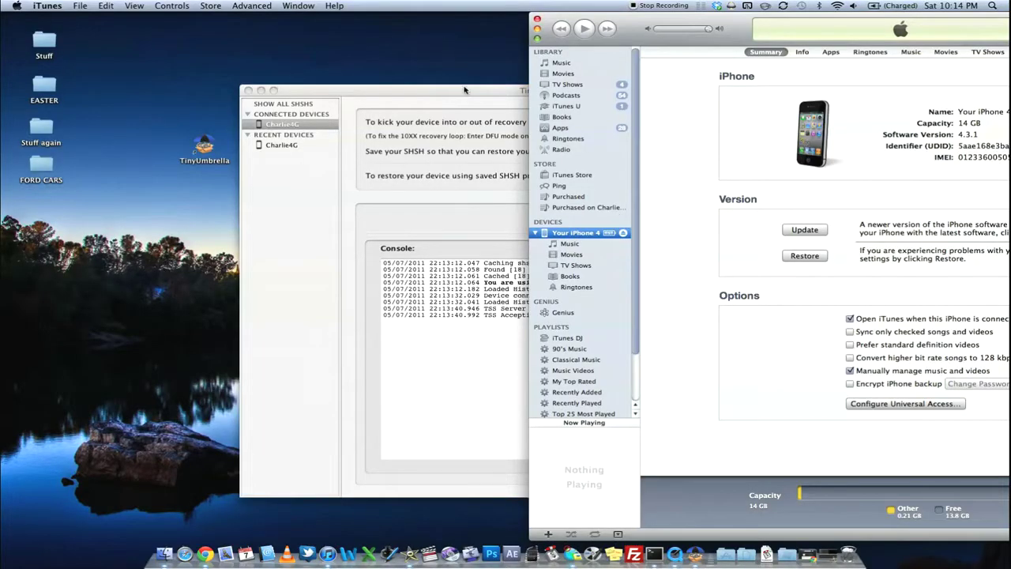
left_click_drag(465, 89, 355, 101)
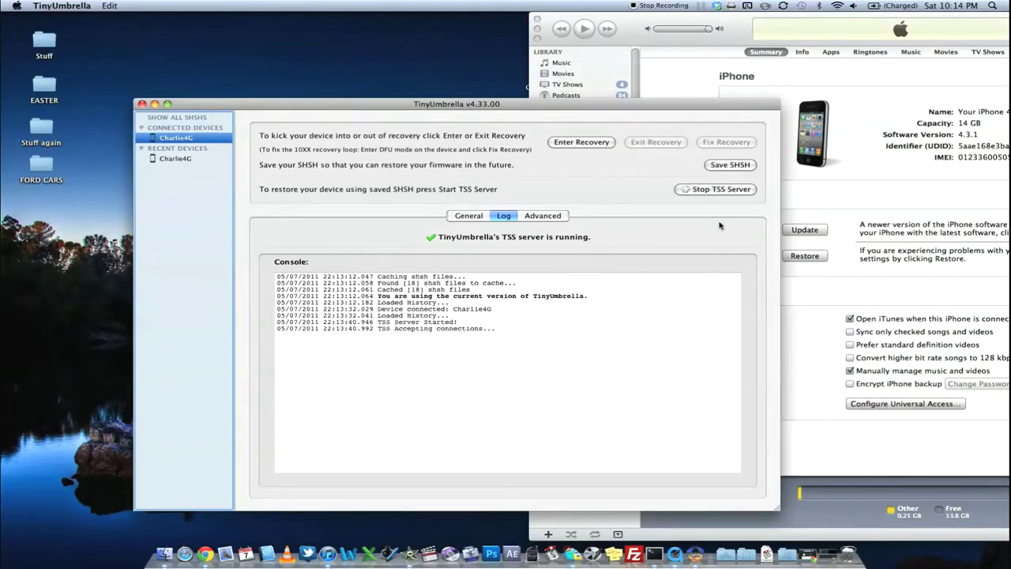
Step: Restore the iPhone in iTunes using the custom firmware file iPhone3,1_4.3.3_8J2_Restore.ipsw from the Desktop folder
left_click(751, 25)
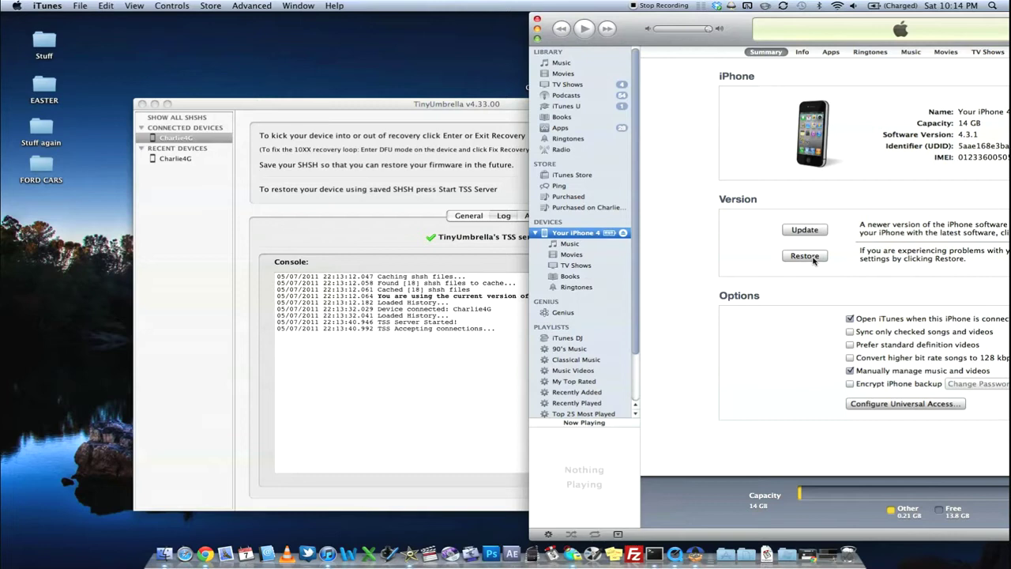
left_click(814, 260, "alt")
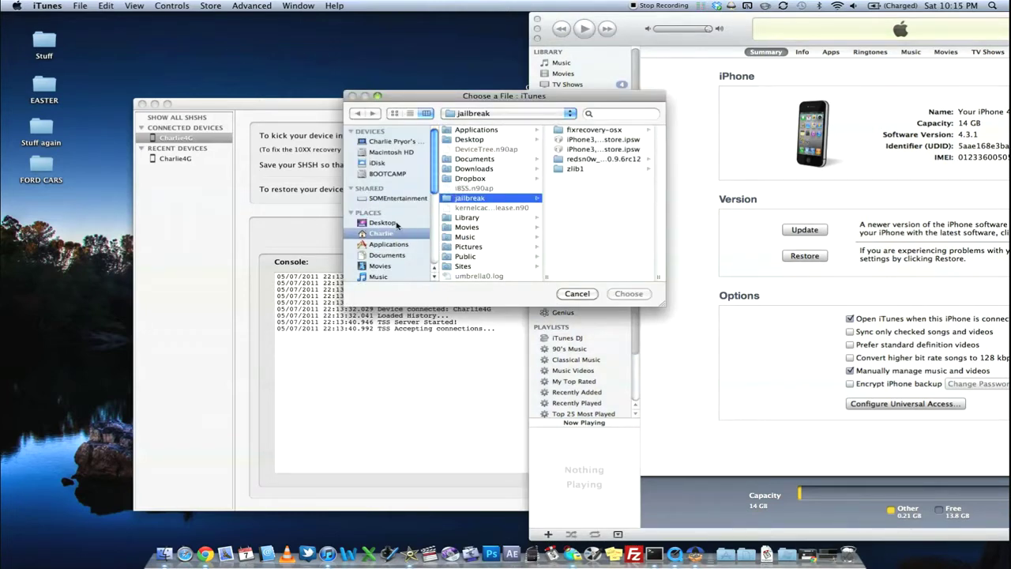
left_click(383, 223)
scroll(490, 199, "down", 5)
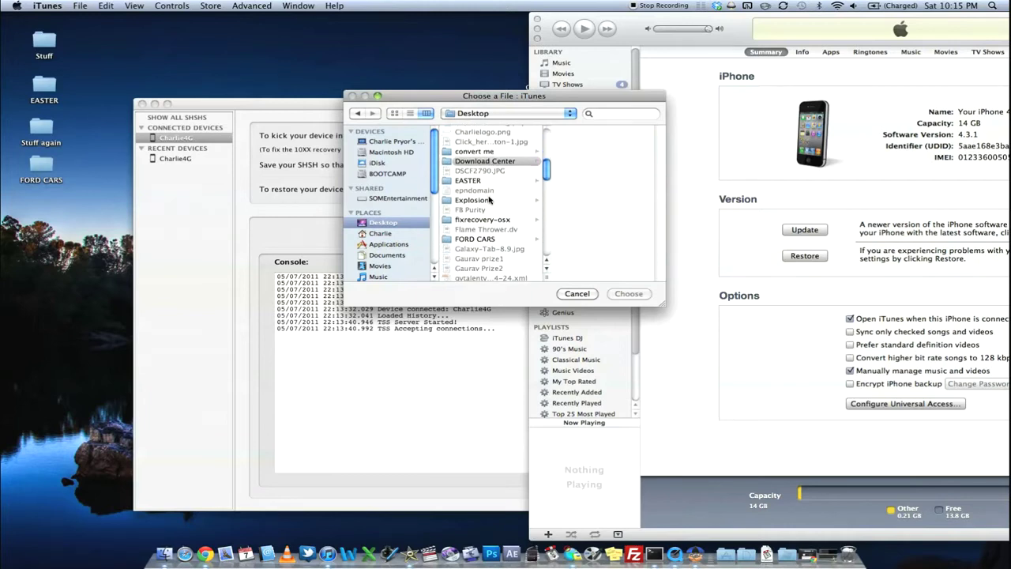
scroll(490, 200, "down", 10)
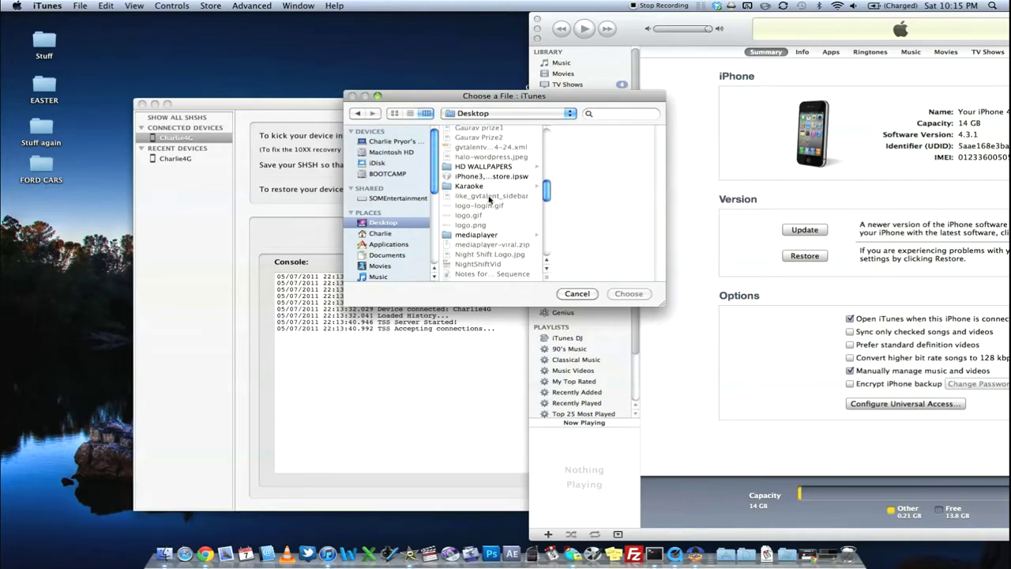
left_click(496, 176)
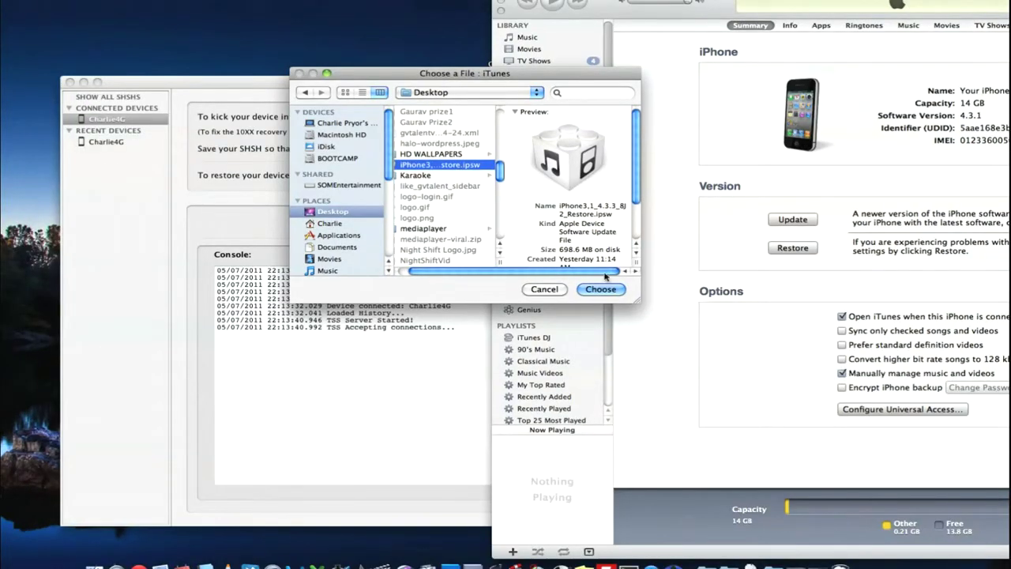
left_click(634, 406)
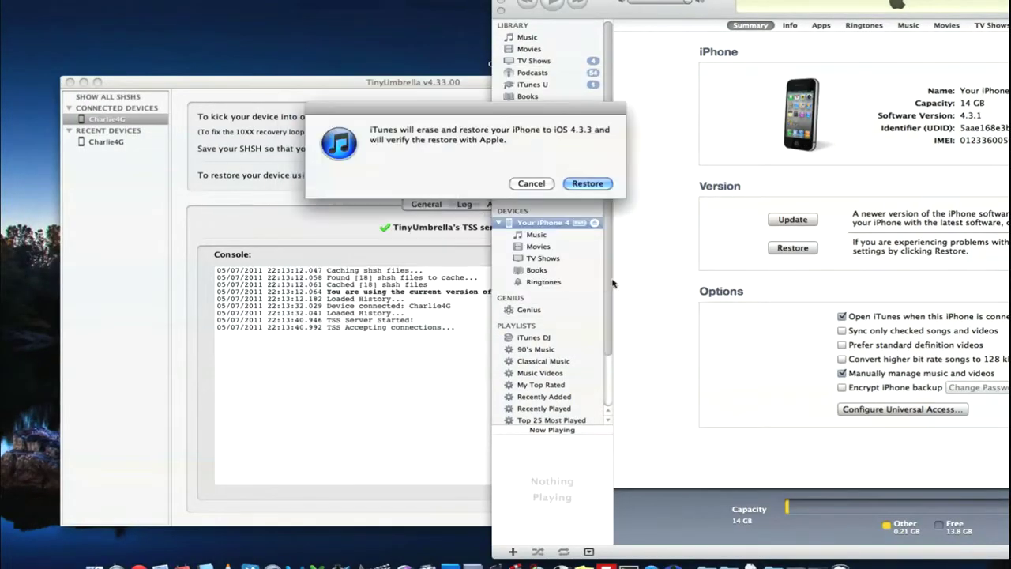
left_click(591, 184)
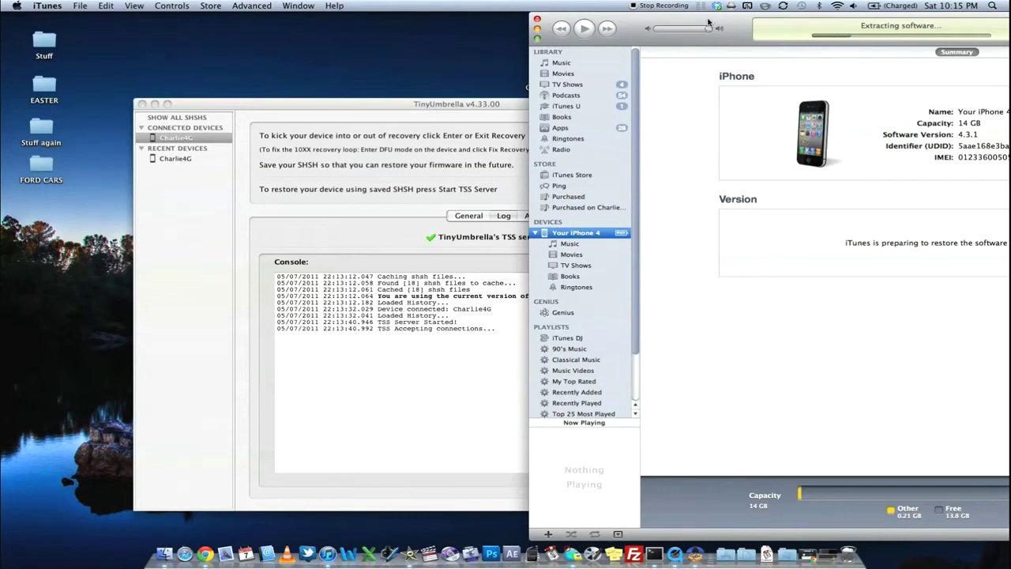
Step: Switch to iMovie and open its camera import window with the built-in iSight
left_click_drag(709, 22, 711, 22)
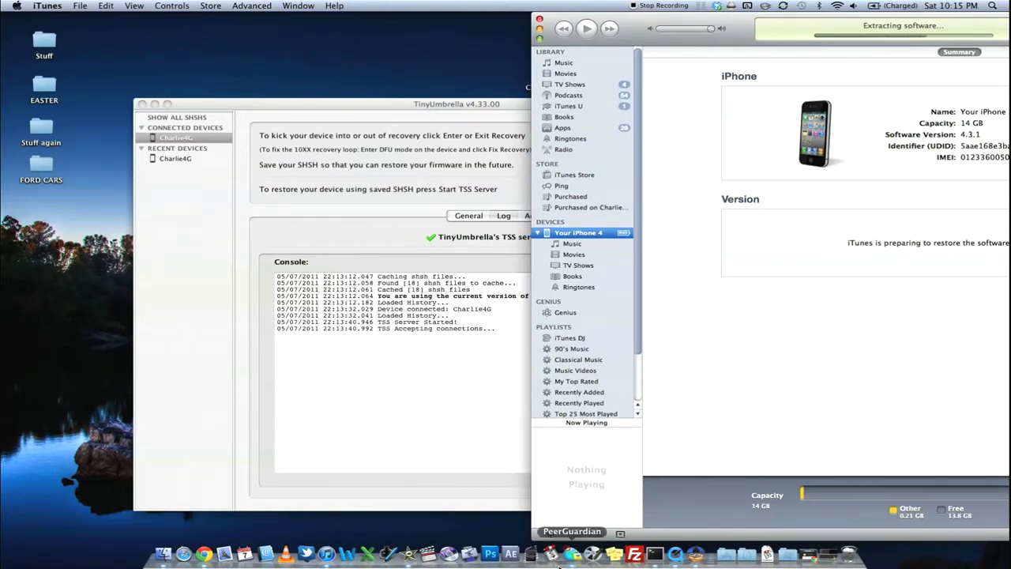
left_click(472, 554)
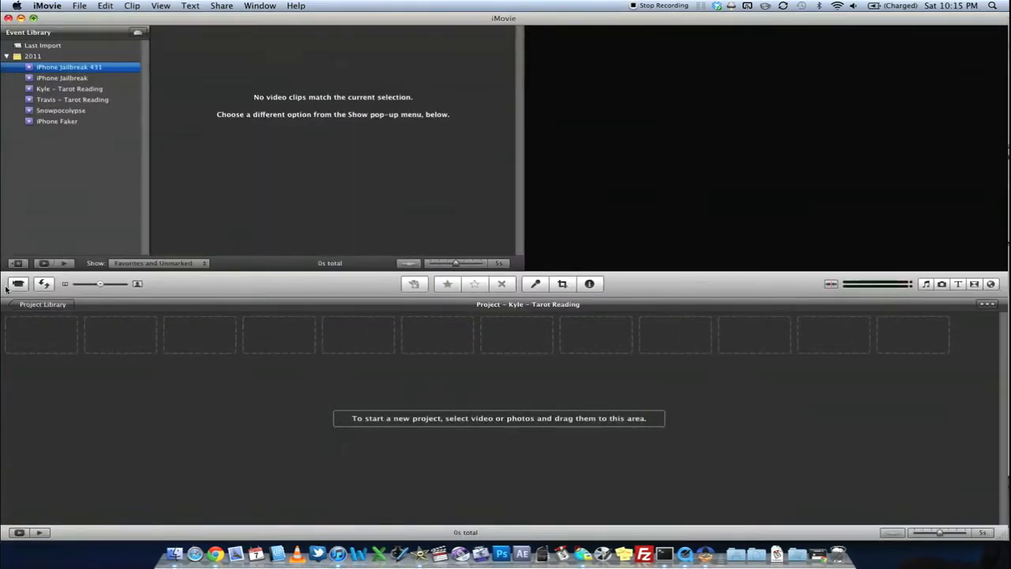
left_click(17, 286)
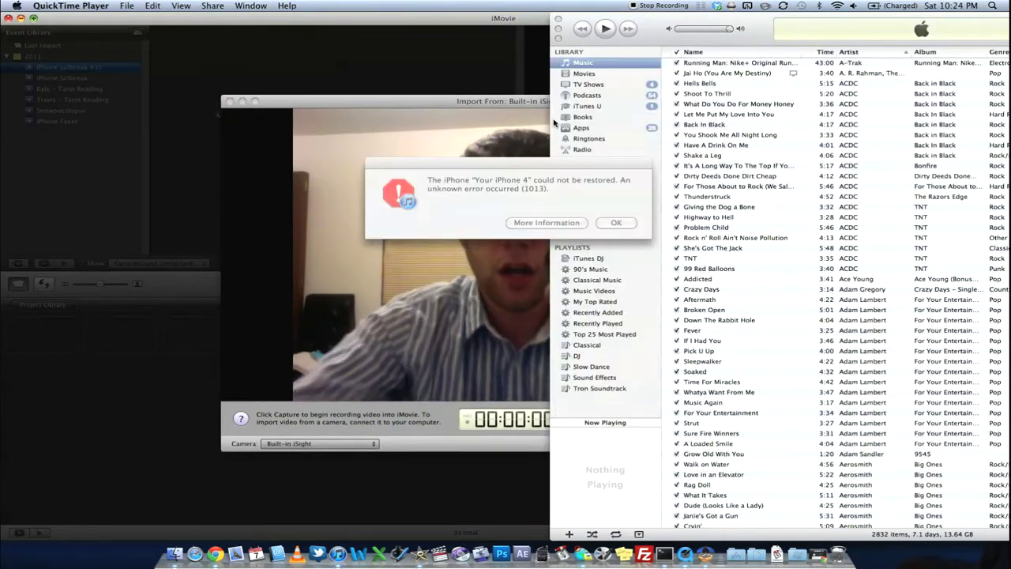
Step: Move the iTunes restore error dialog away from the iMovie camera picture
left_click(533, 185)
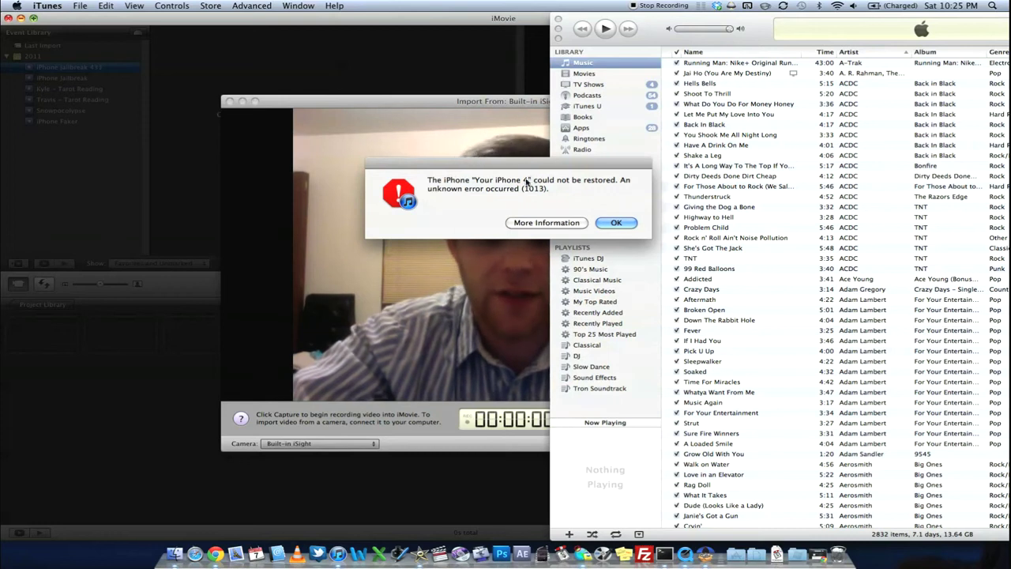
left_click_drag(517, 175, 653, 166)
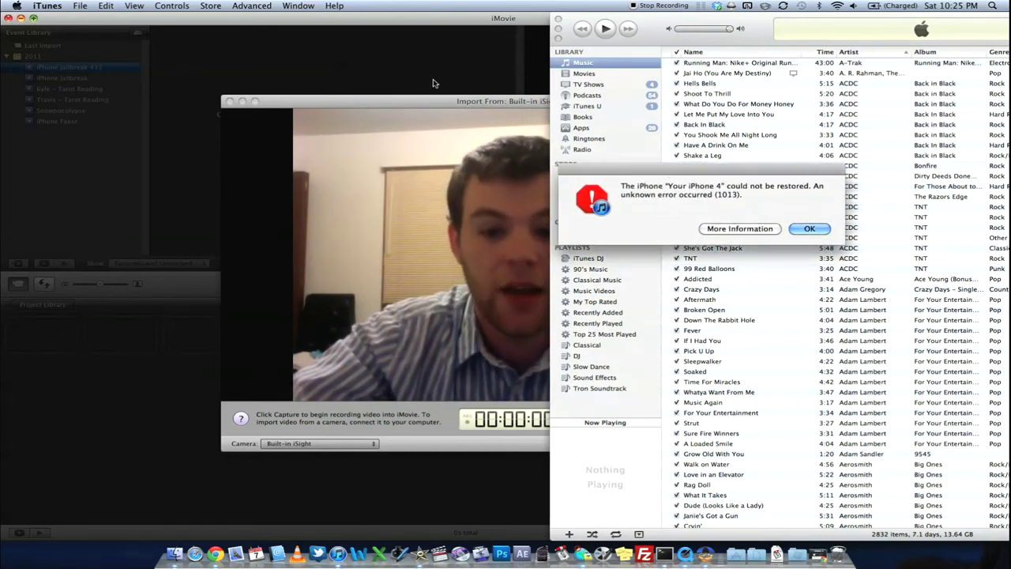
Step: Bring the iMovie camera import window fully into view, and open the fixrecovery-osx folder from the desktop in a window clear of the desktop files
left_click_drag(459, 99, 271, 99)
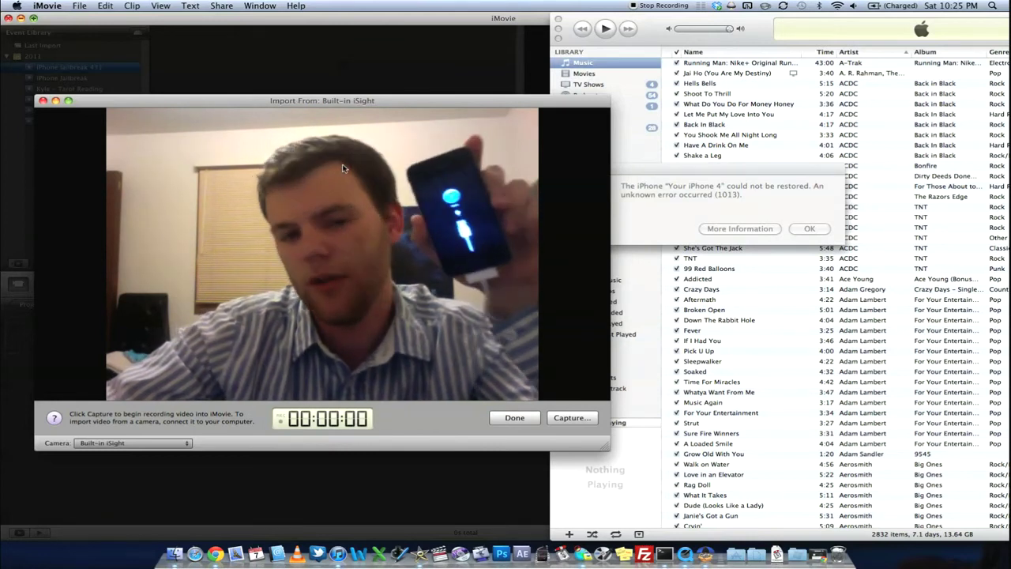
key("F11")
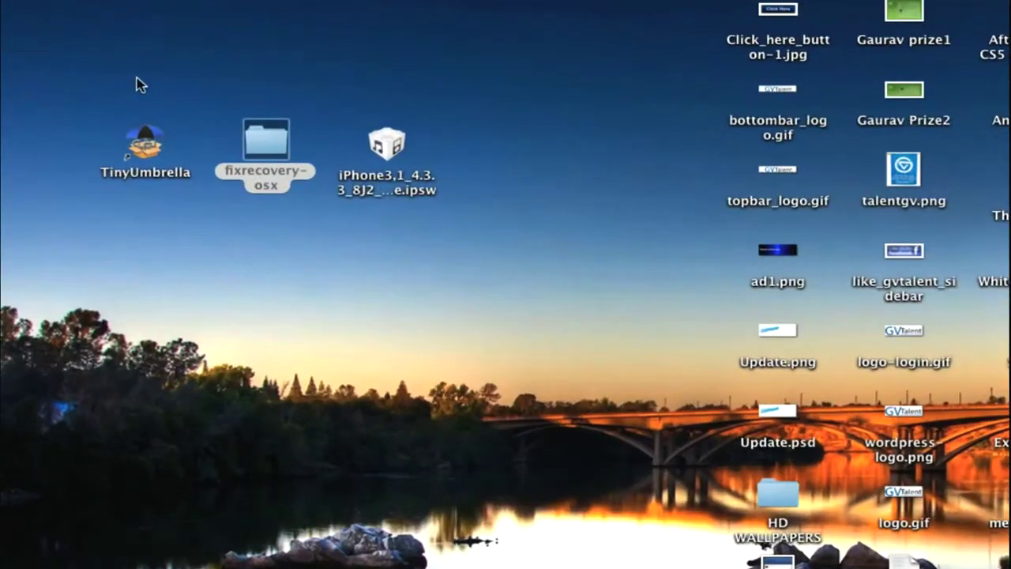
double_click(263, 145)
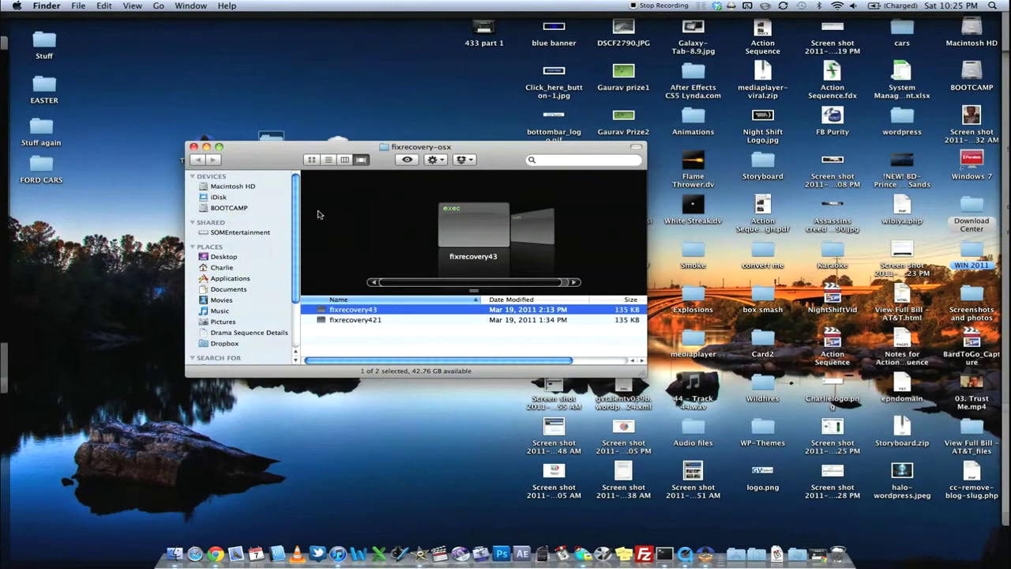
left_click_drag(282, 153, 625, 173)
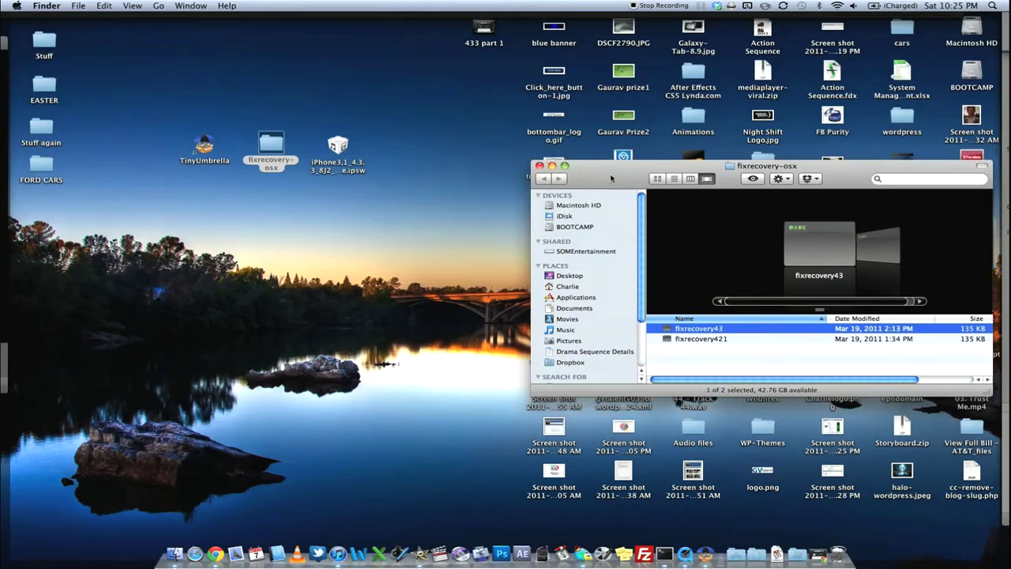
left_click_drag(562, 166, 569, 168)
Step: Open Terminal and run the fixrecovery43 executable from the fixrecovery-osx folder, keeping the Terminal window clear of the iMovie camera picture
left_click(665, 554)
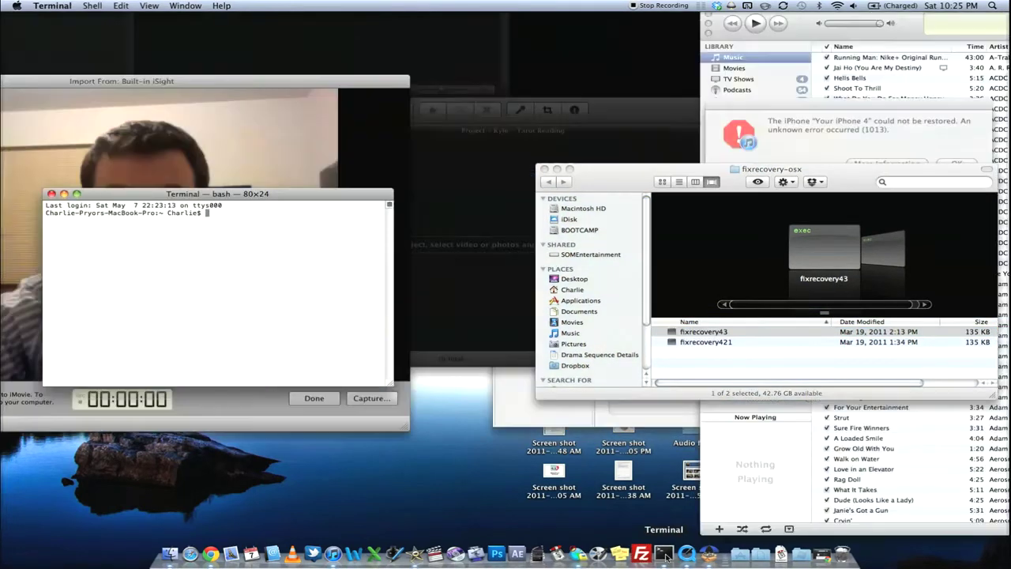
left_click_drag(256, 77, 302, 130)
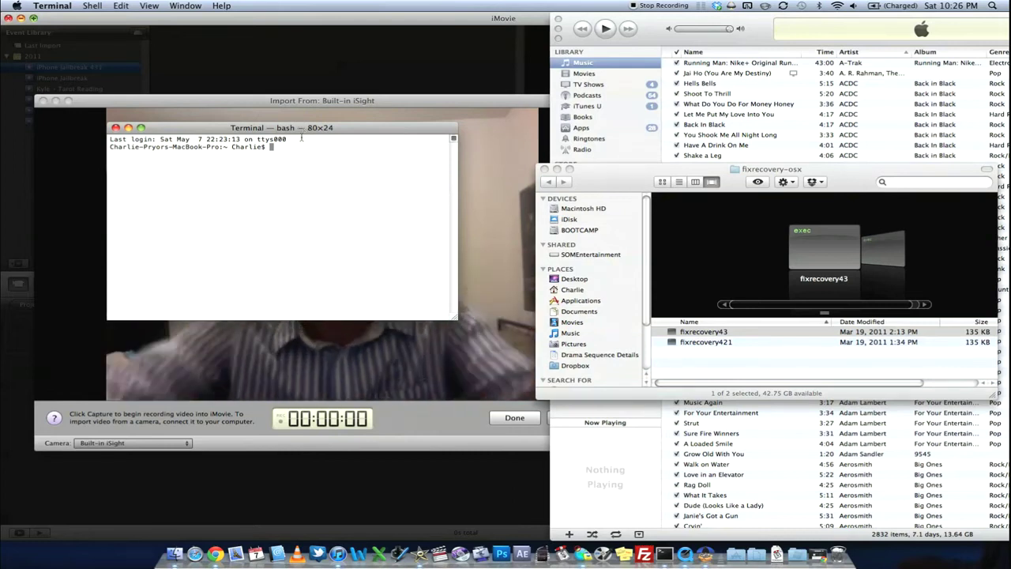
left_click(775, 348)
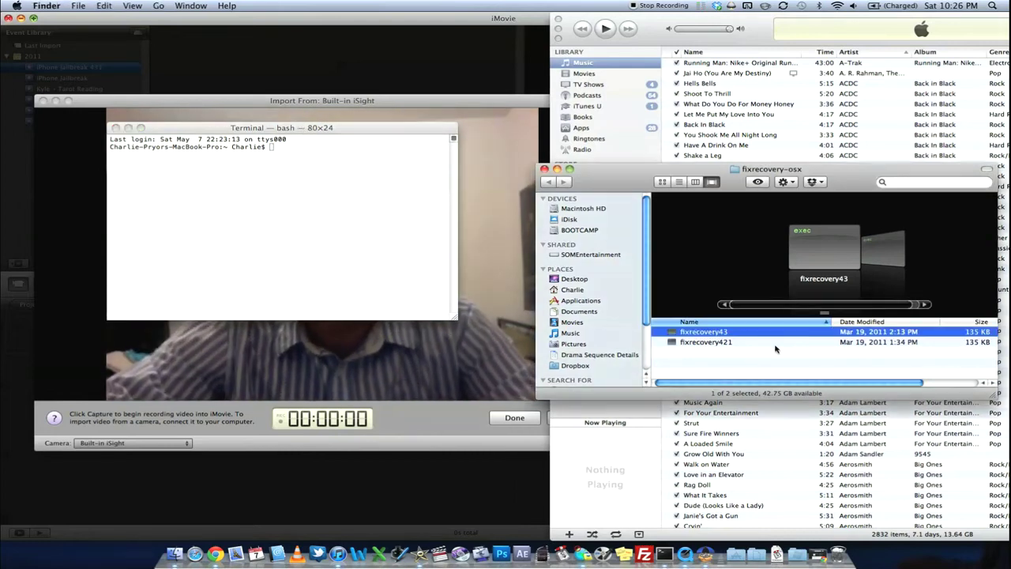
left_click(705, 365)
left_click(708, 333)
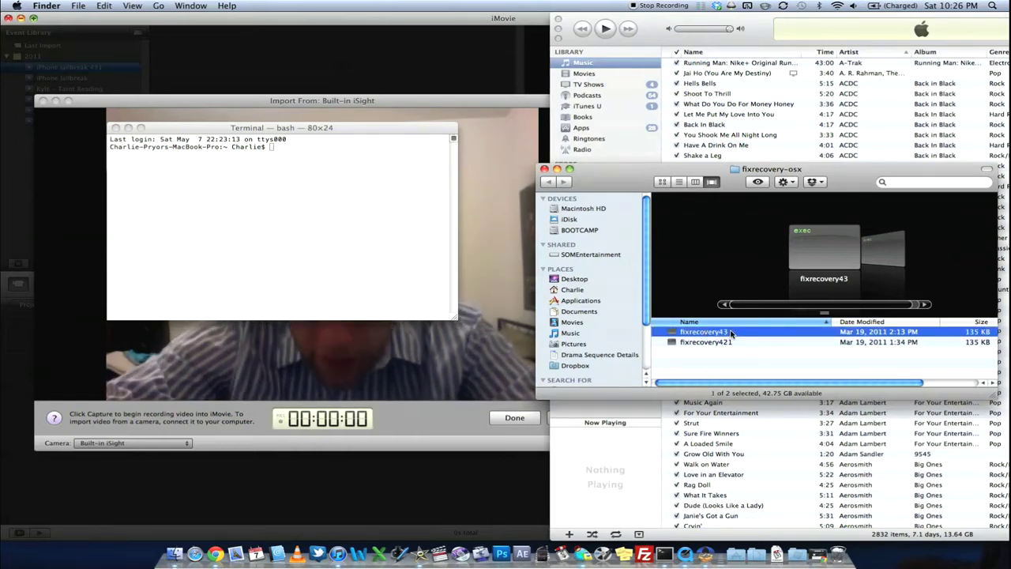
left_click_drag(731, 335, 334, 196)
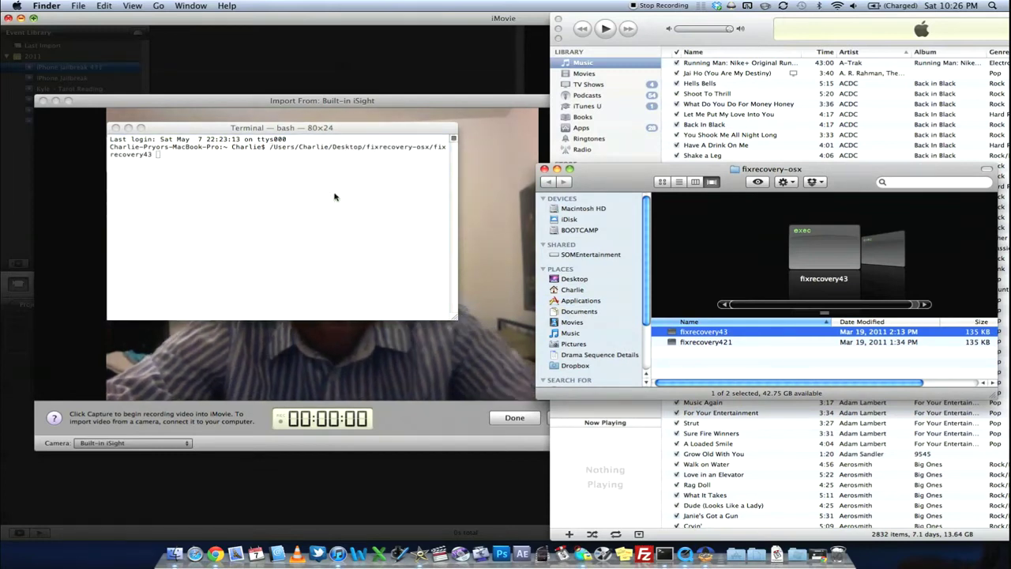
left_click_drag(319, 128, 764, 73)
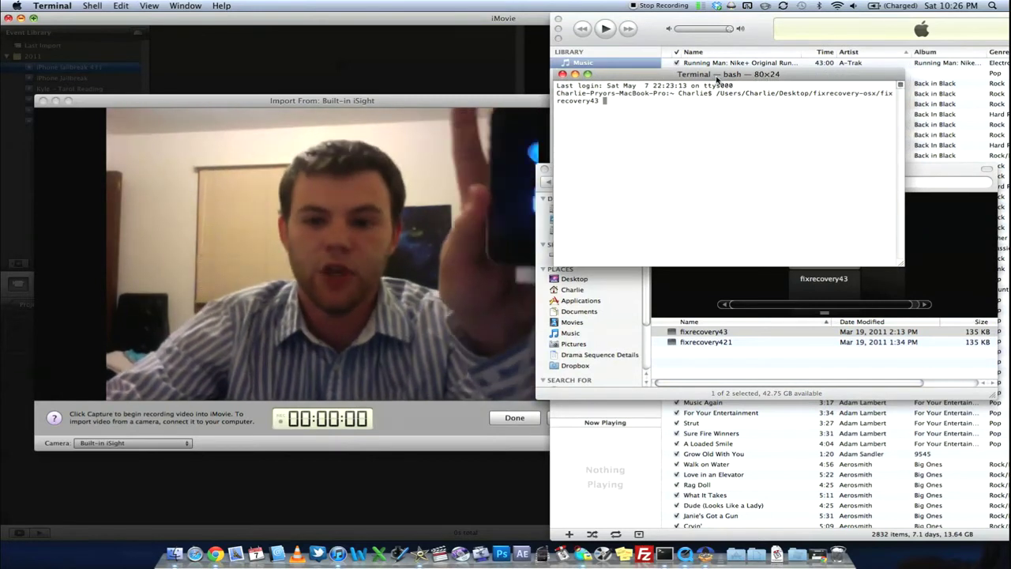
key("Return")
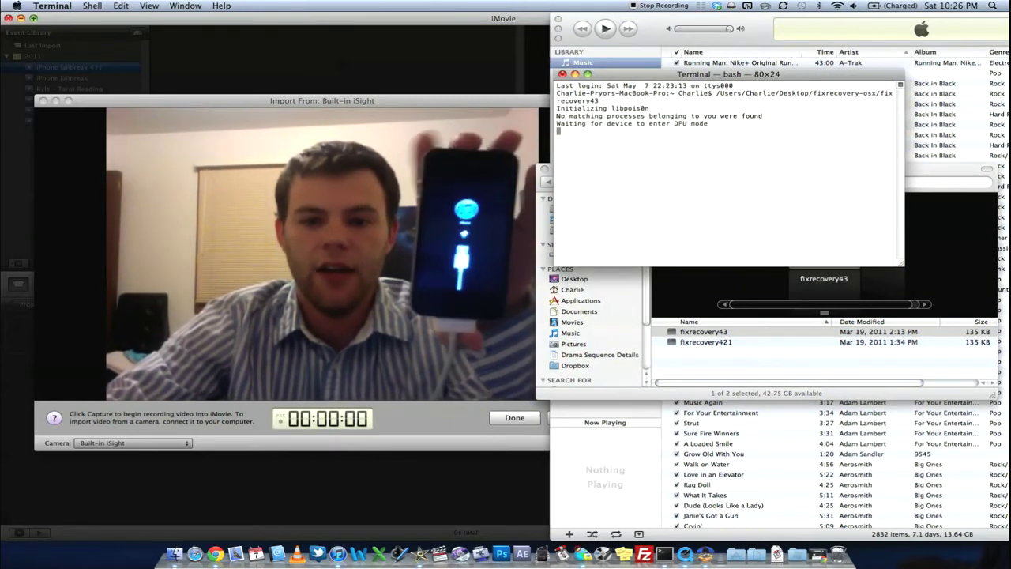